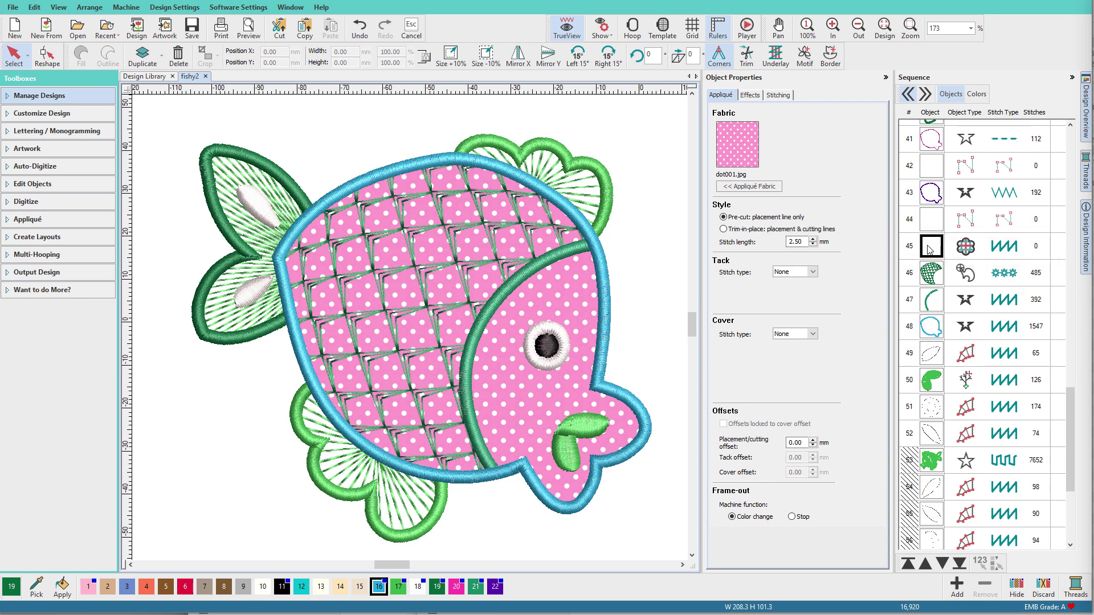
- Select the fish body appliqué and open the browser for a custom appliqué fabric image
{"action": "left_click", "coordinate": [929, 249]}
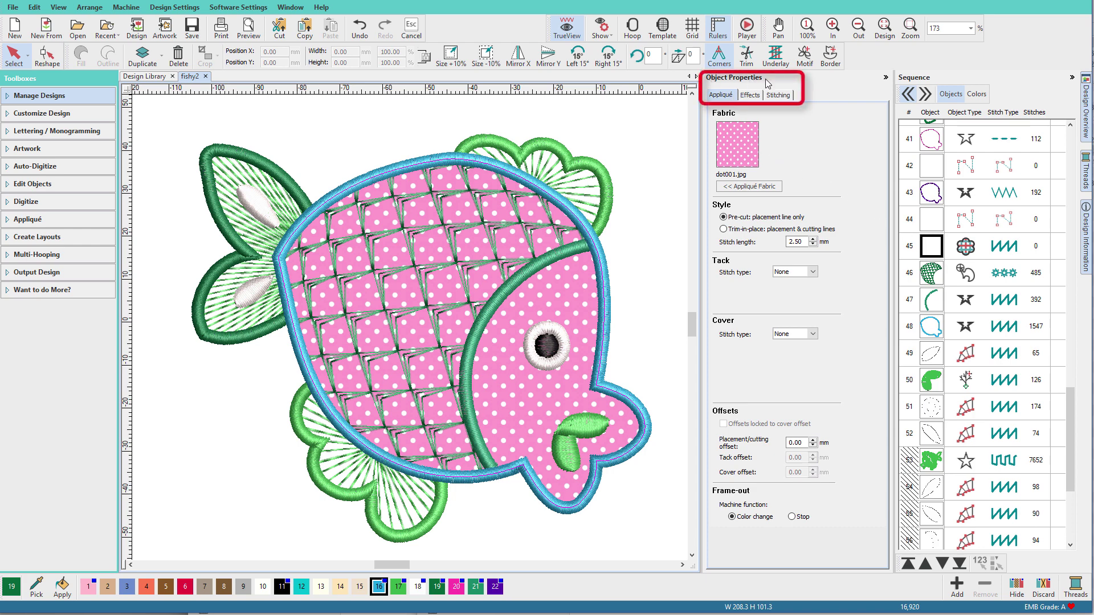
{"action": "left_click", "coordinate": [763, 188]}
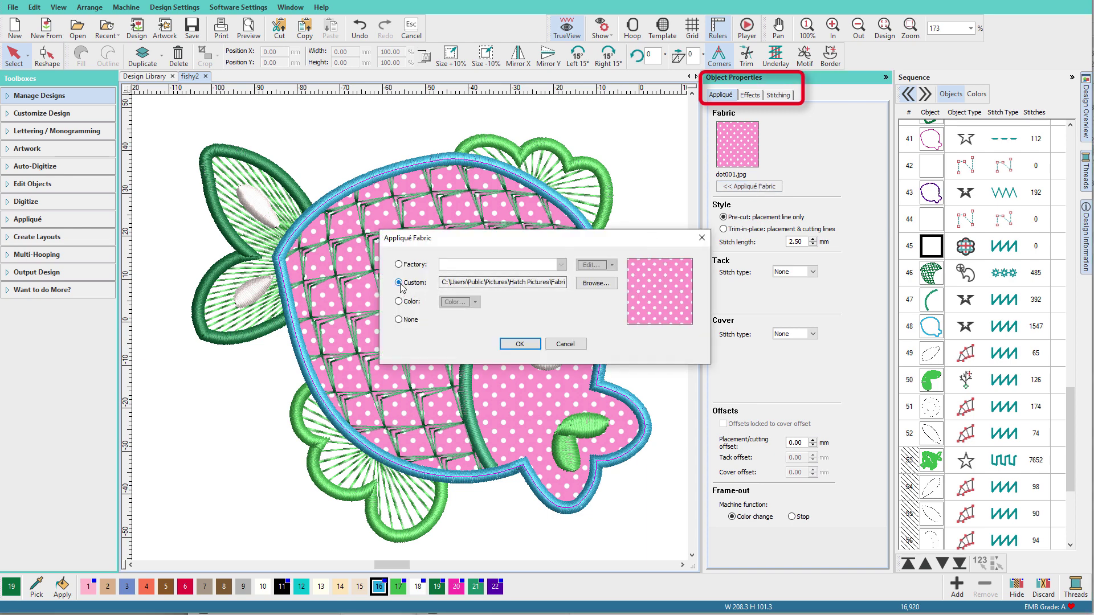
{"action": "left_click", "coordinate": [597, 284]}
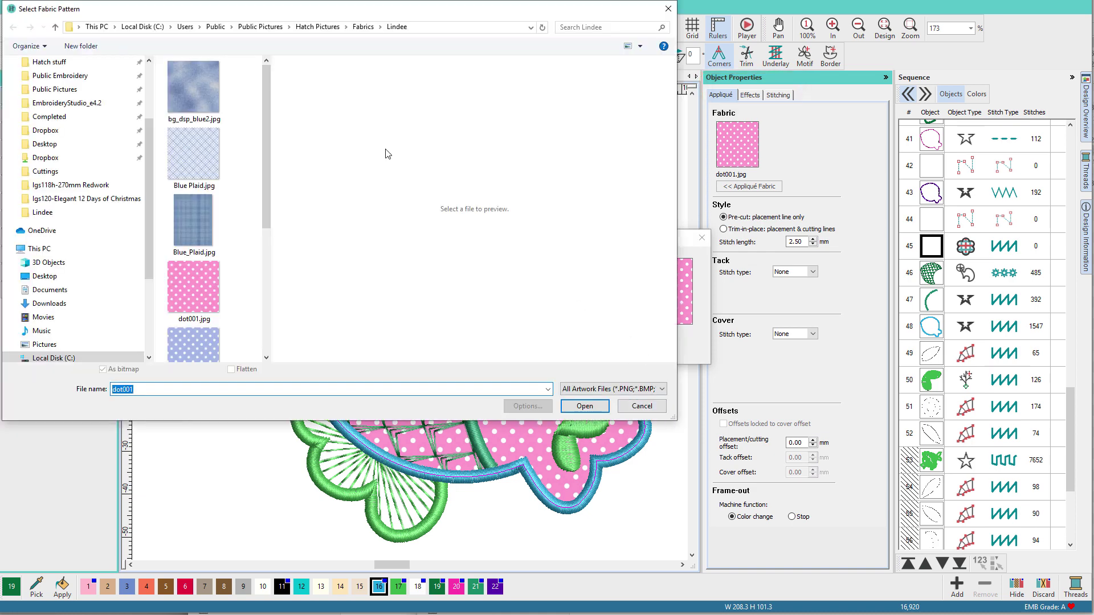
- Choose swatch 528-1B from Fabrics > Benartex > Fossil Fern and apply it to the body
{"action": "left_click", "coordinate": [359, 27]}
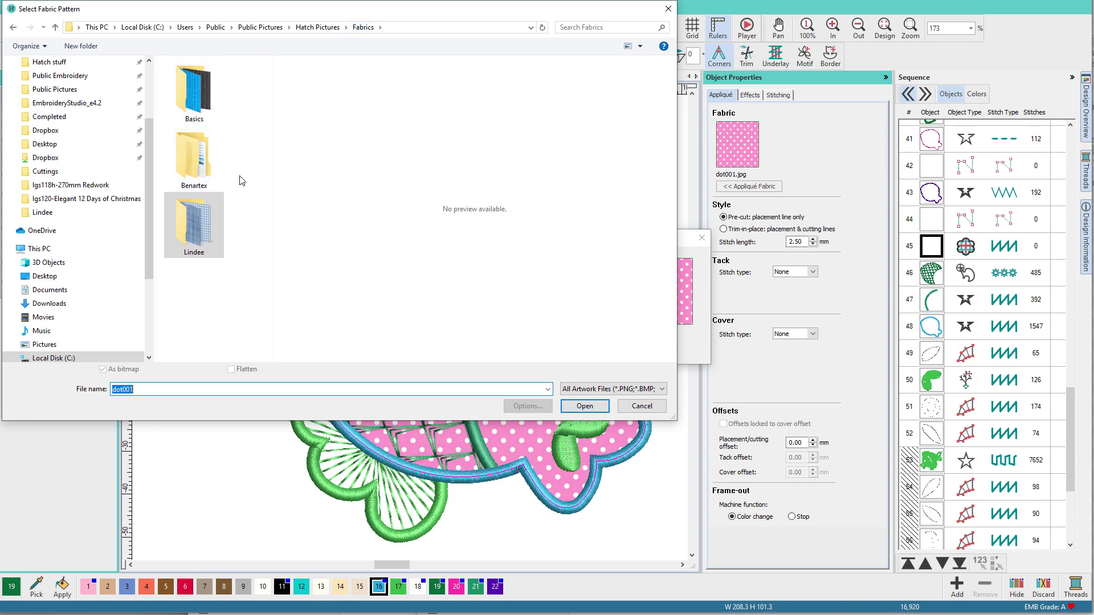
{"action": "left_click", "coordinate": [185, 149]}
{"action": "double_click", "coordinate": [185, 148]}
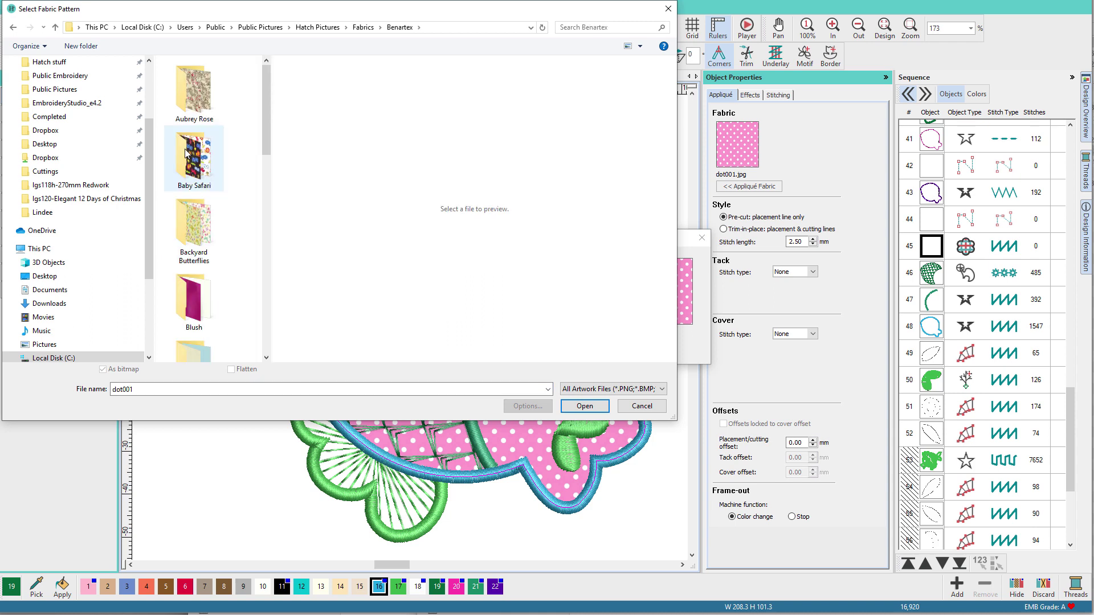
{"action": "left_click_drag", "start_coordinate": [264, 133], "coordinate": [255, 252]}
{"action": "double_click", "coordinate": [207, 181]}
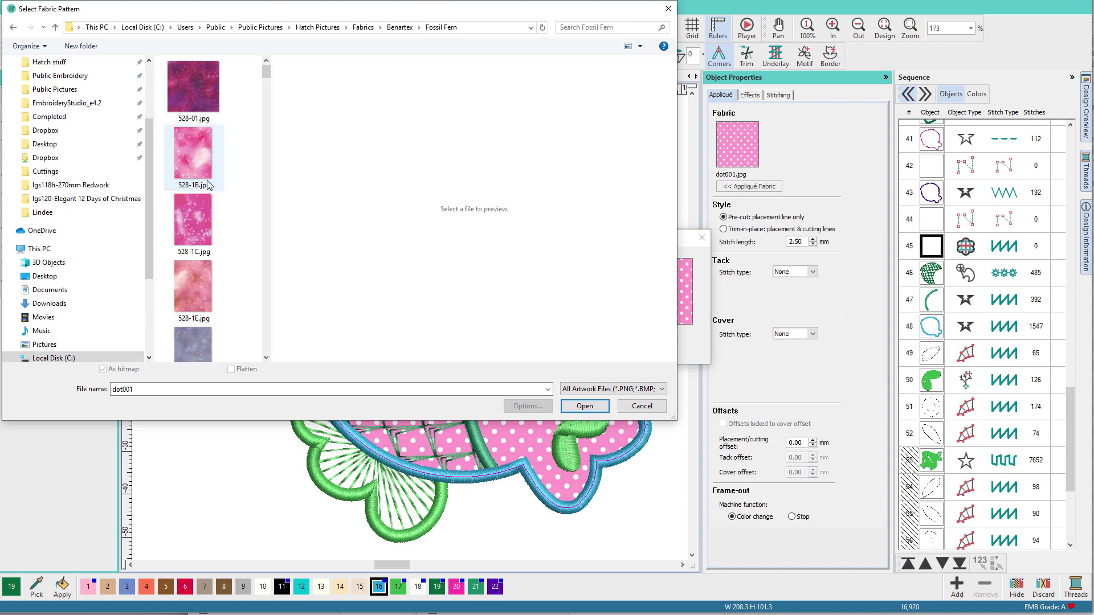
{"action": "left_click", "coordinate": [194, 160]}
{"action": "left_click", "coordinate": [200, 219]}
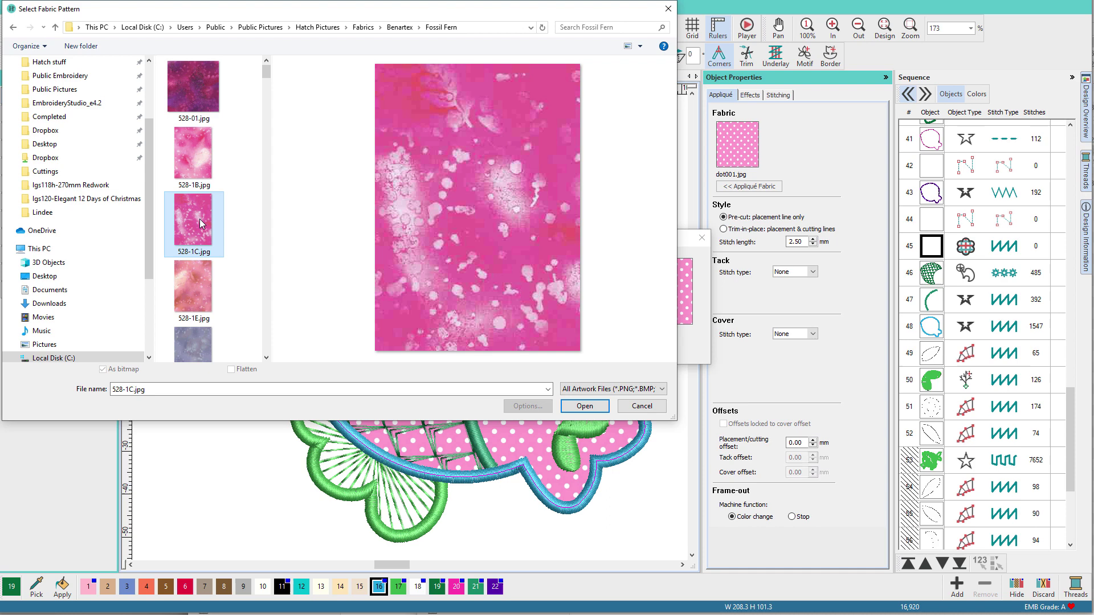
{"action": "left_click", "coordinate": [190, 340]}
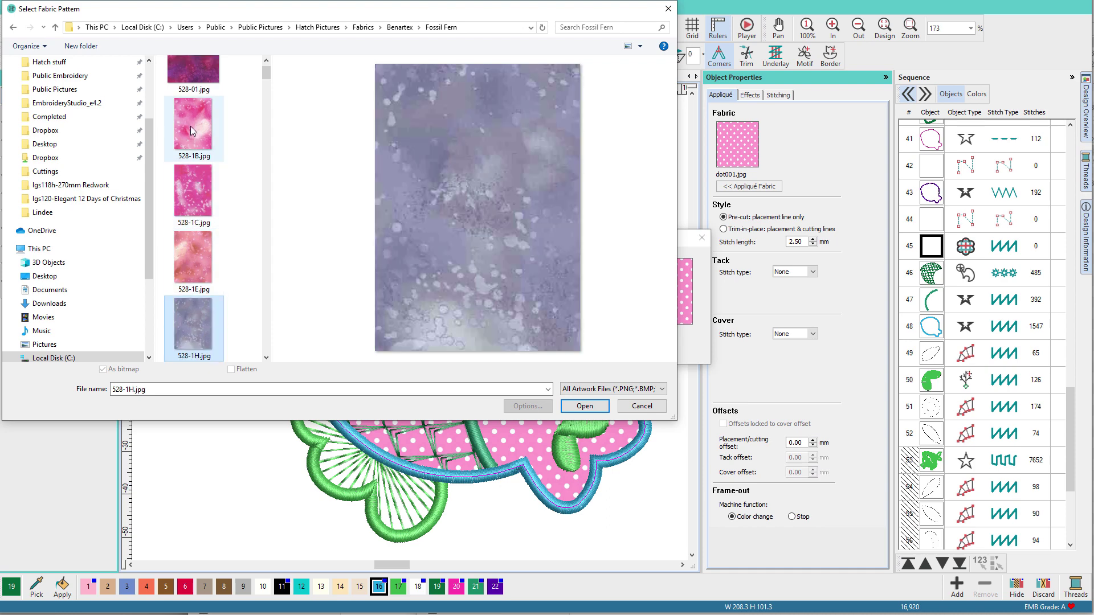
{"action": "double_click", "coordinate": [190, 126]}
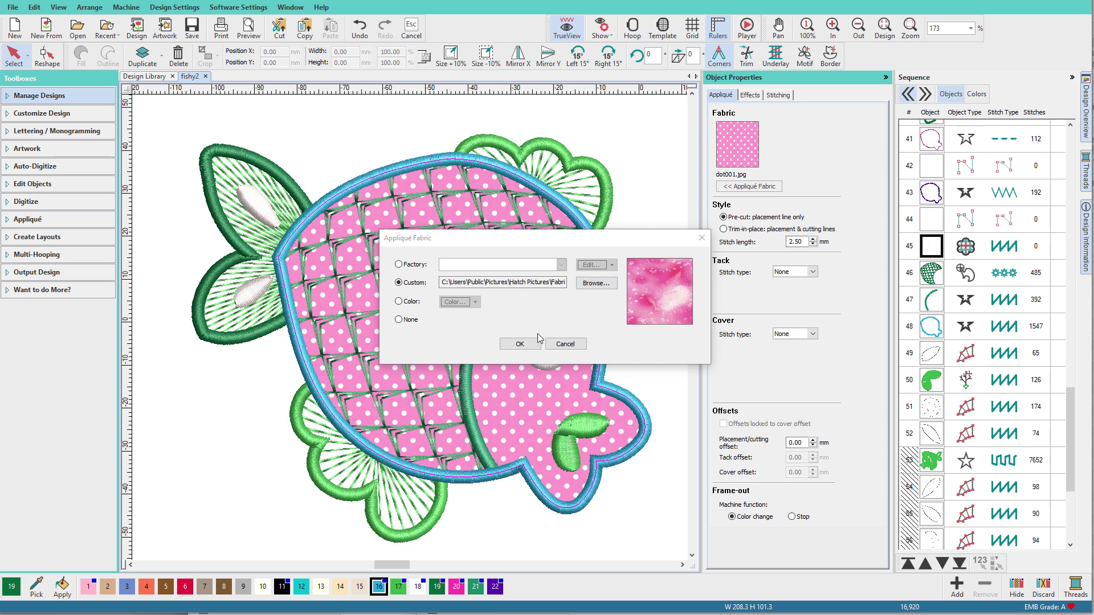
{"action": "left_click", "coordinate": [520, 344]}
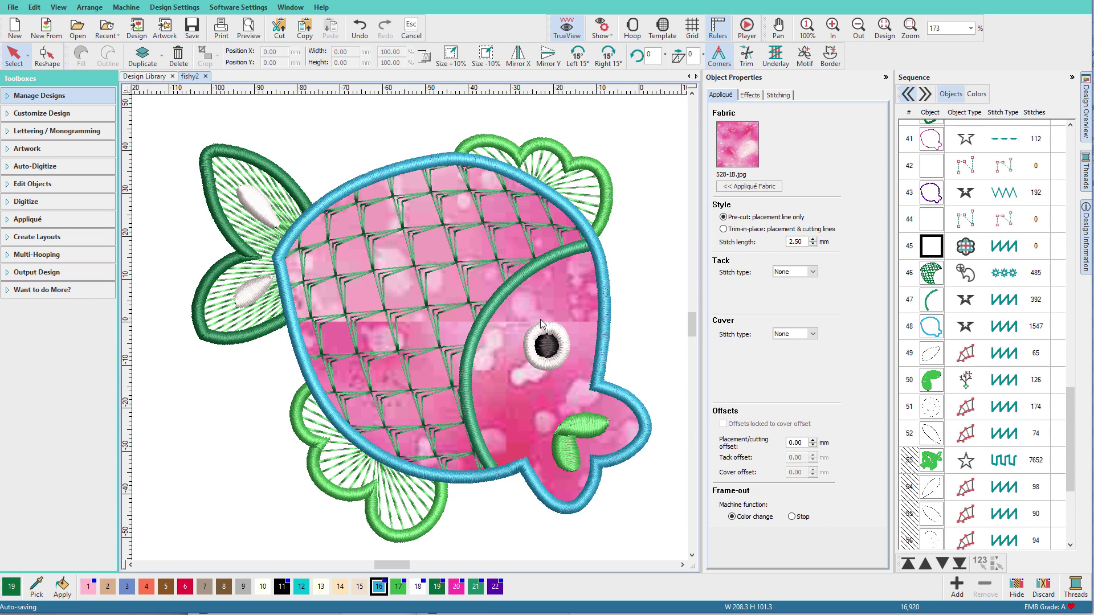
- Deselect the fish body to view its pink sparkle fabric beneath the green scale stitching
{"action": "key", "text": "Escape"}
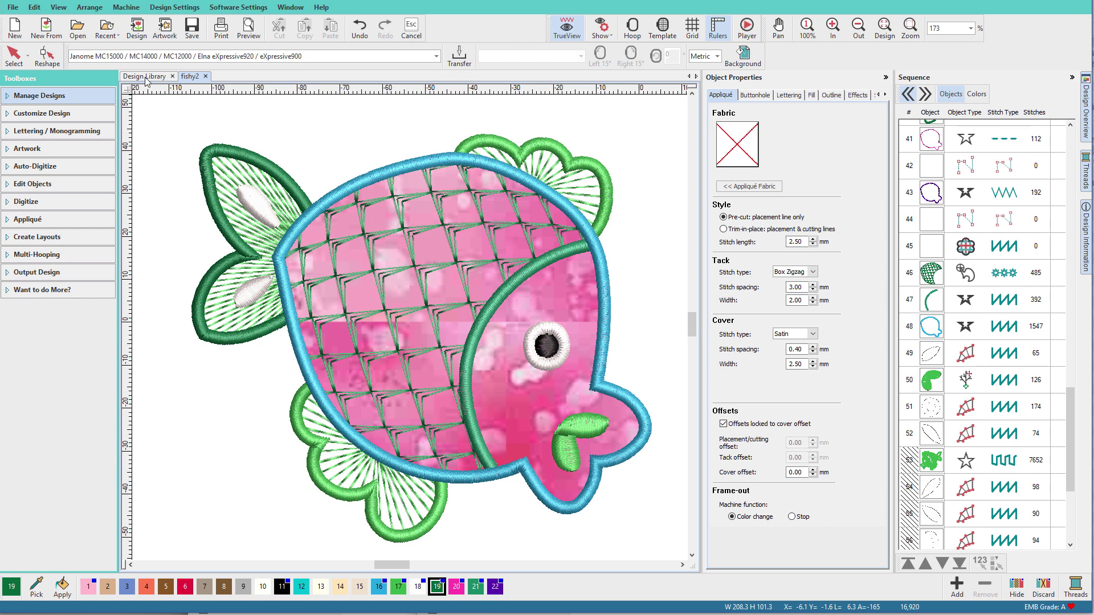
- In the Design Library, show the eight swatch images in Hatch Pictures > Fabrics > Lindee
{"action": "left_click", "coordinate": [145, 77]}
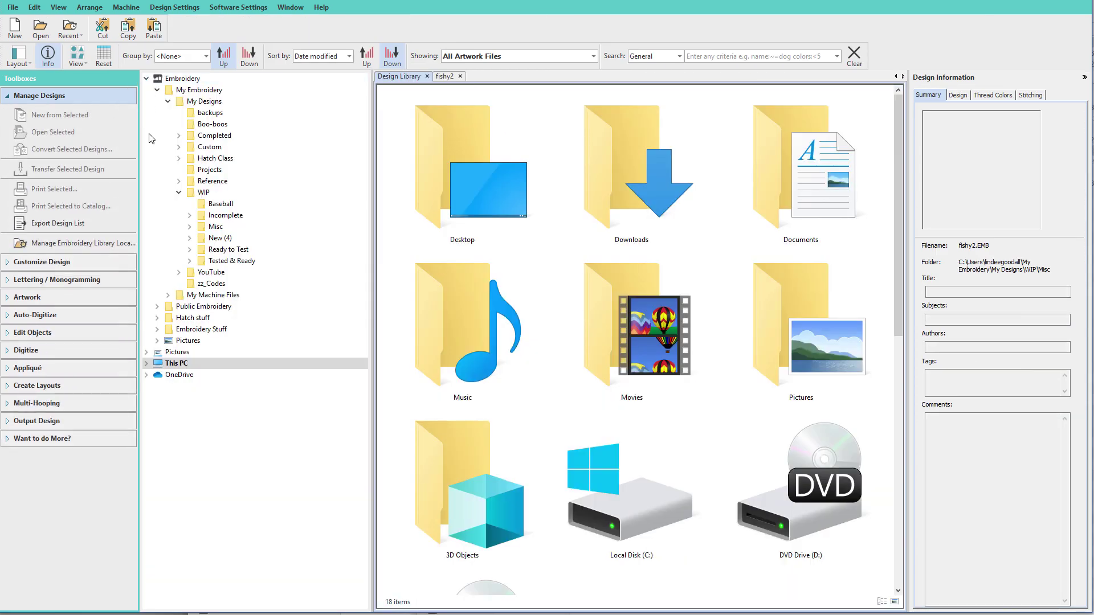
{"action": "left_click", "coordinate": [147, 352]}
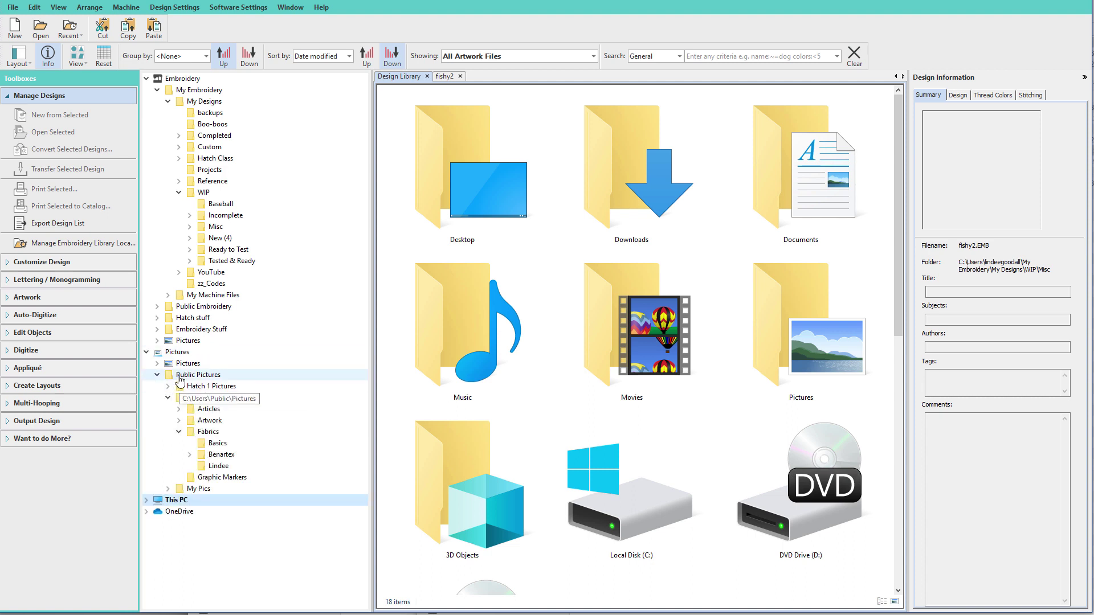
{"action": "left_click", "coordinate": [227, 469]}
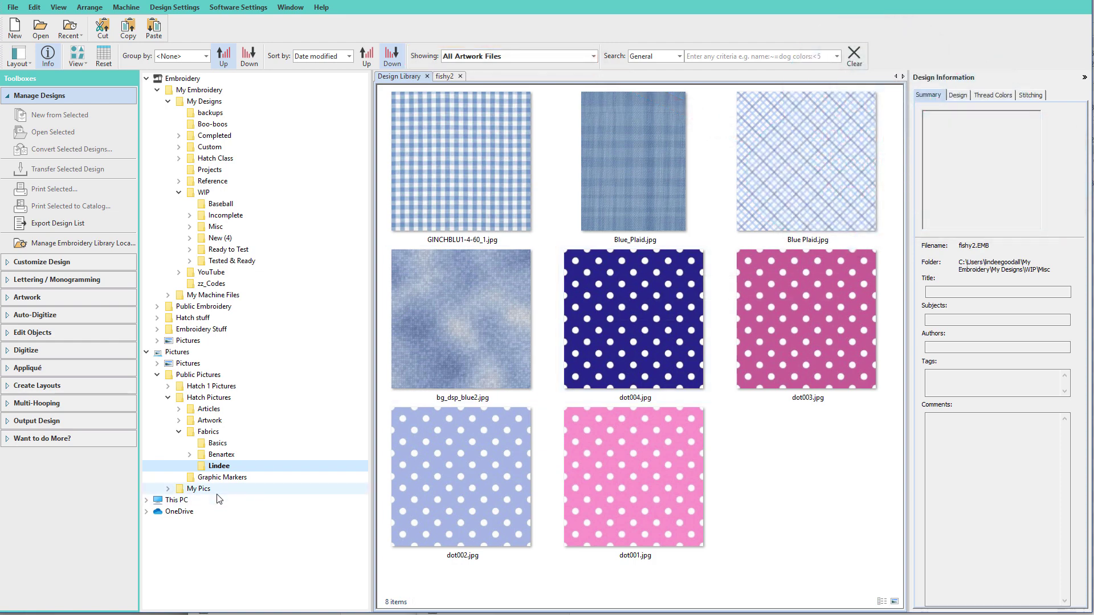
- Show the desktop fabrics folder with the file filter set to All Artwork Files
{"action": "left_click", "coordinate": [146, 501]}
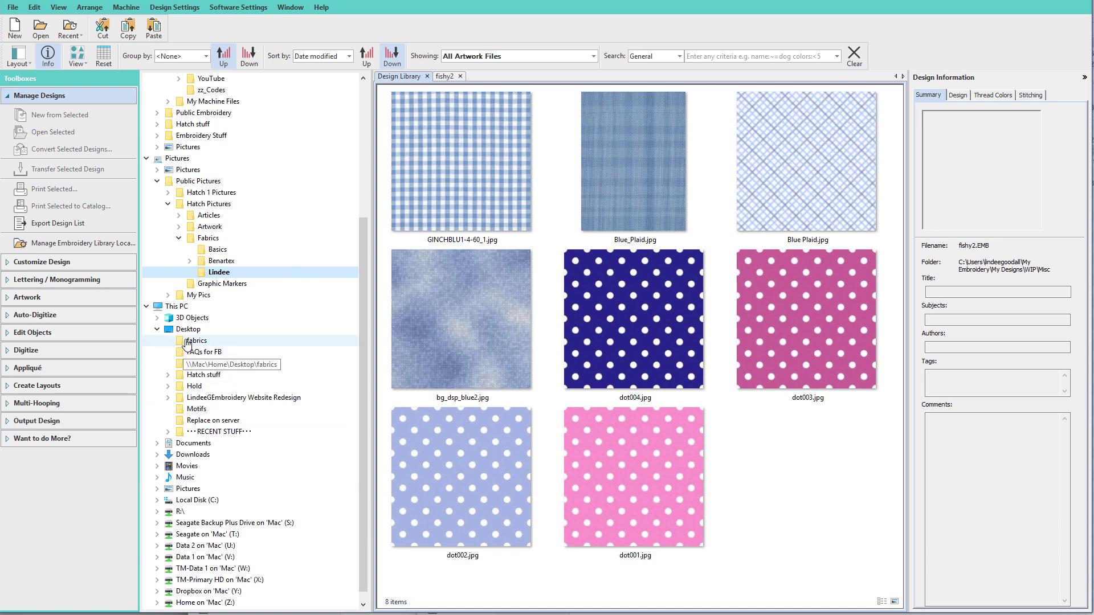
{"action": "left_click", "coordinate": [184, 341]}
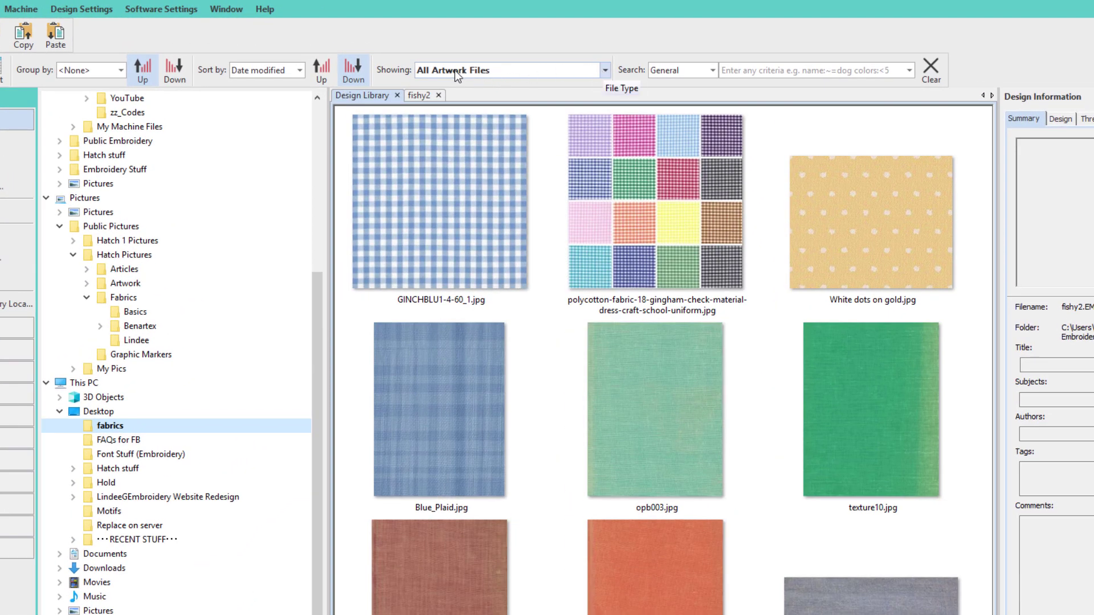
{"action": "left_click", "coordinate": [605, 70]}
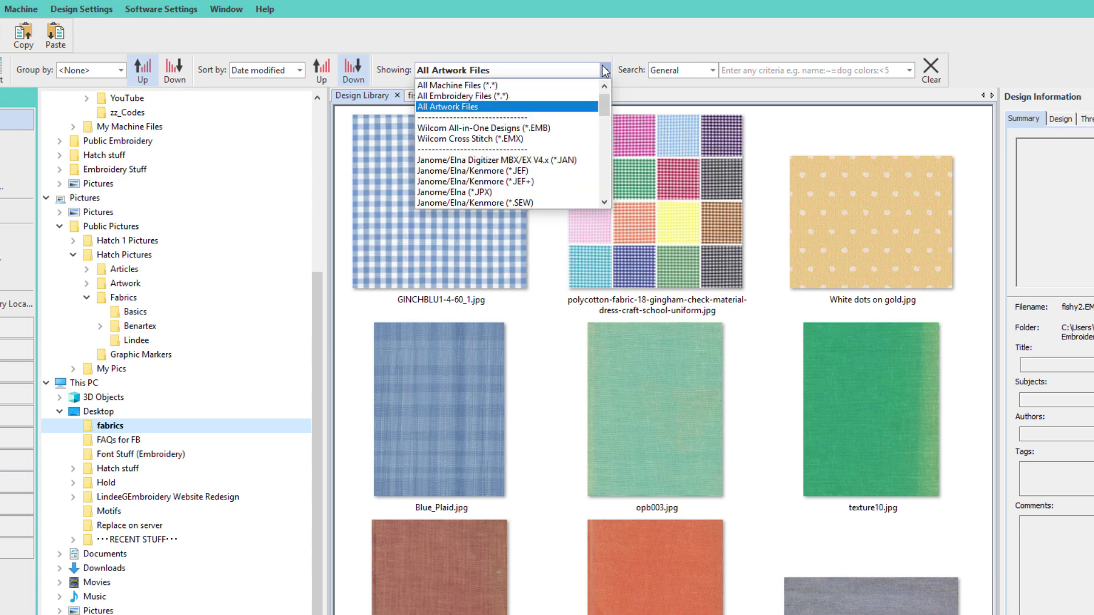
{"action": "left_click", "coordinate": [575, 84]}
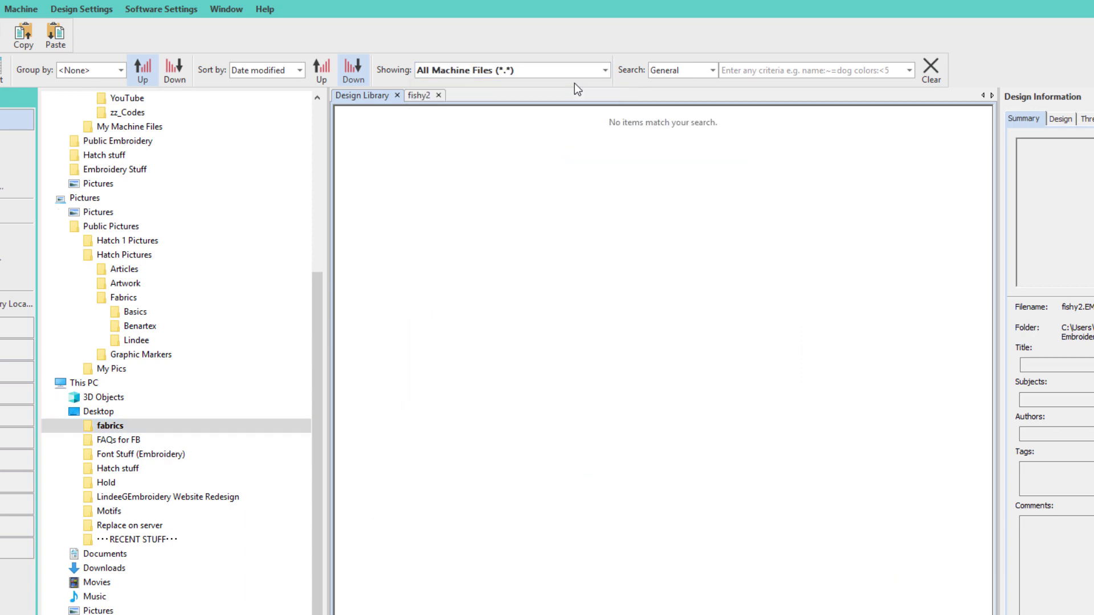
{"action": "left_click", "coordinate": [605, 70]}
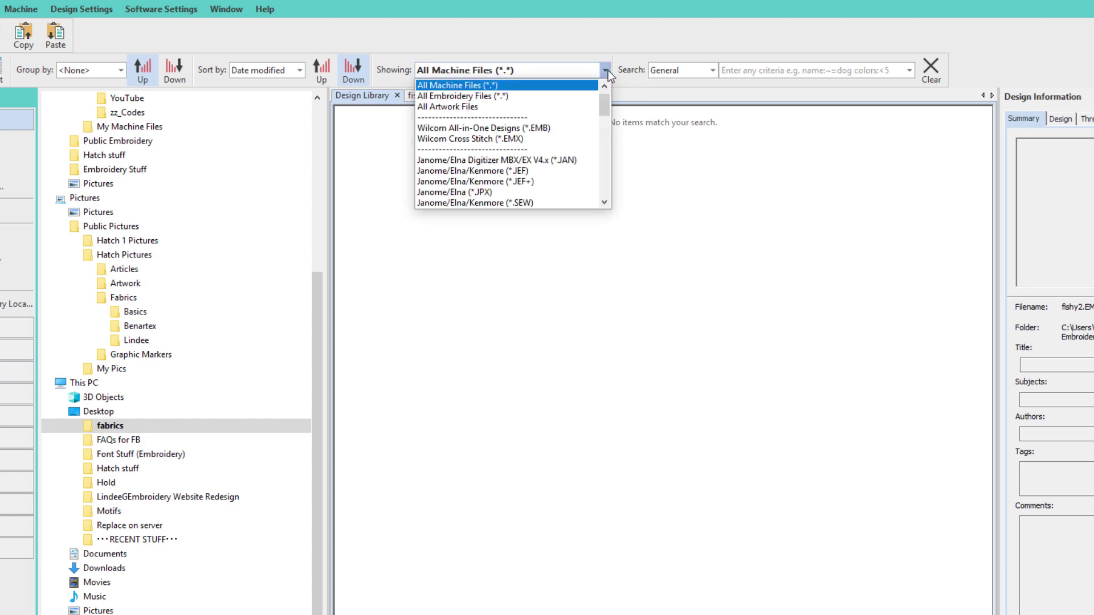
{"action": "left_click", "coordinate": [572, 108]}
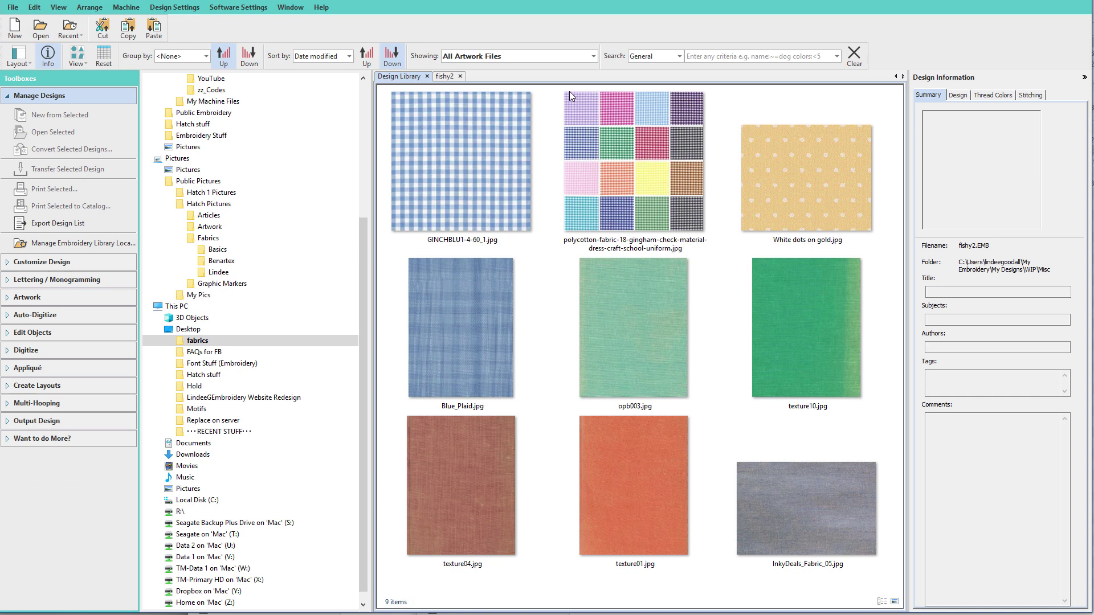
- Copy White dots on gold.jpg into the Lindee folder and display its nine images
{"action": "left_click", "coordinate": [819, 183]}
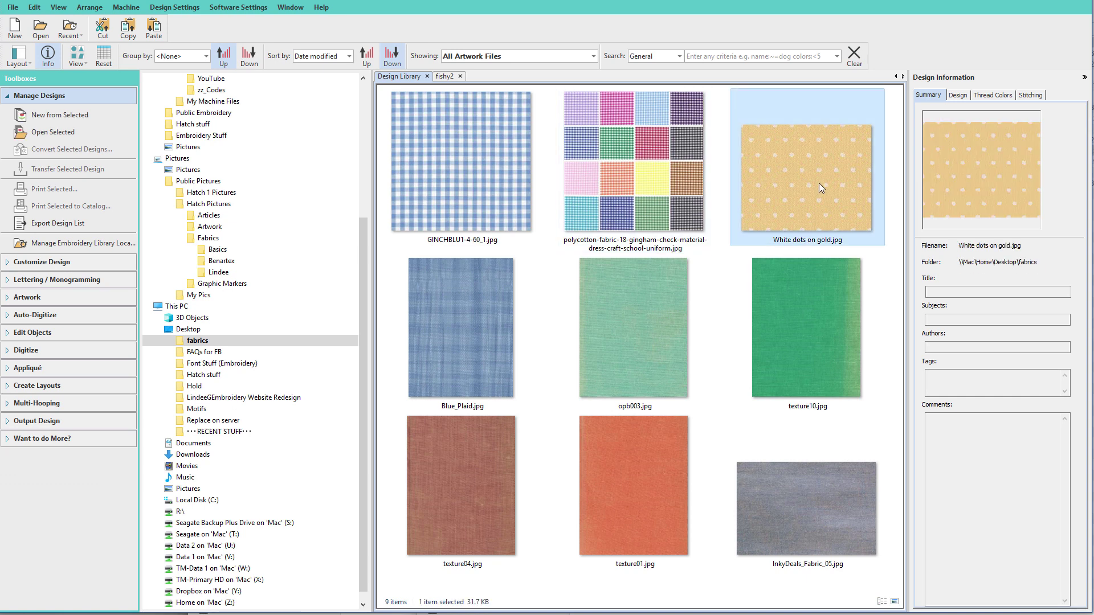
{"action": "left_click_drag", "start_coordinate": [819, 183], "coordinate": [224, 279]}
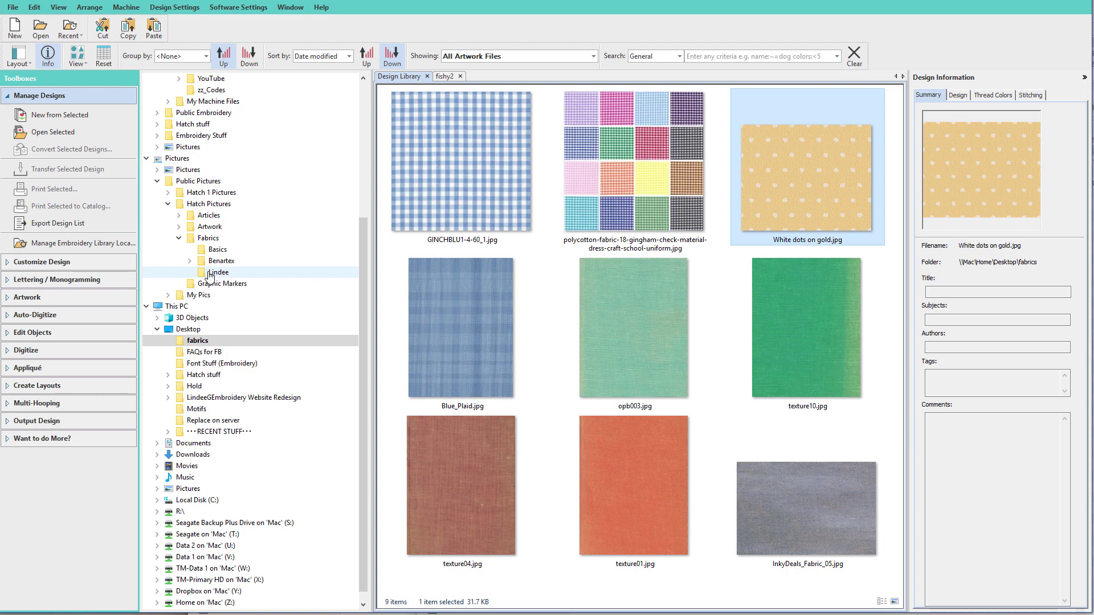
{"action": "left_click", "coordinate": [209, 275]}
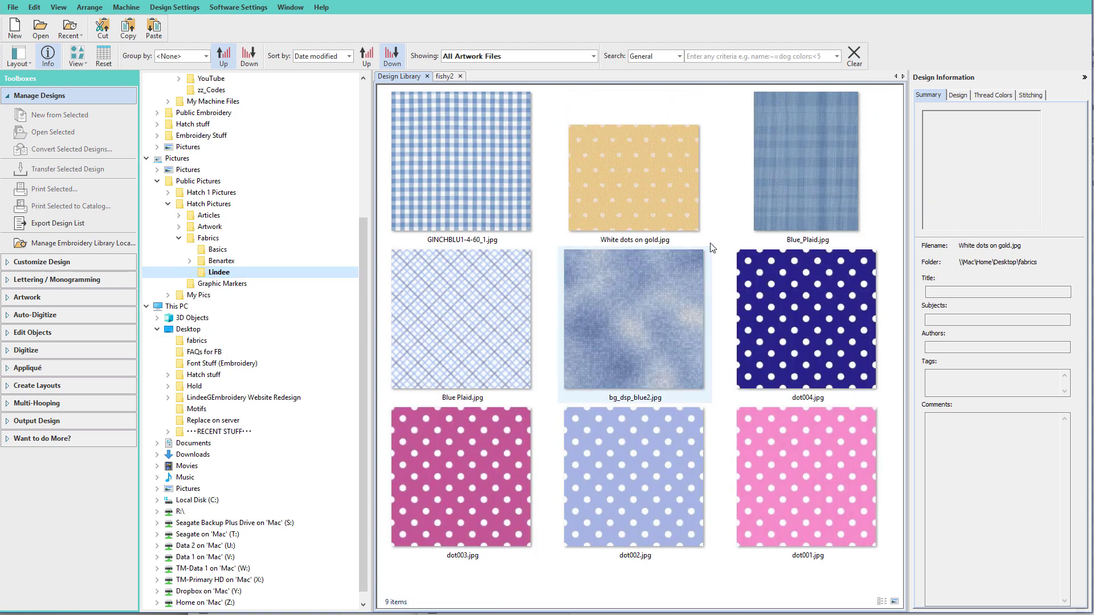
{"action": "mouse_move", "coordinate": [641, 204]}
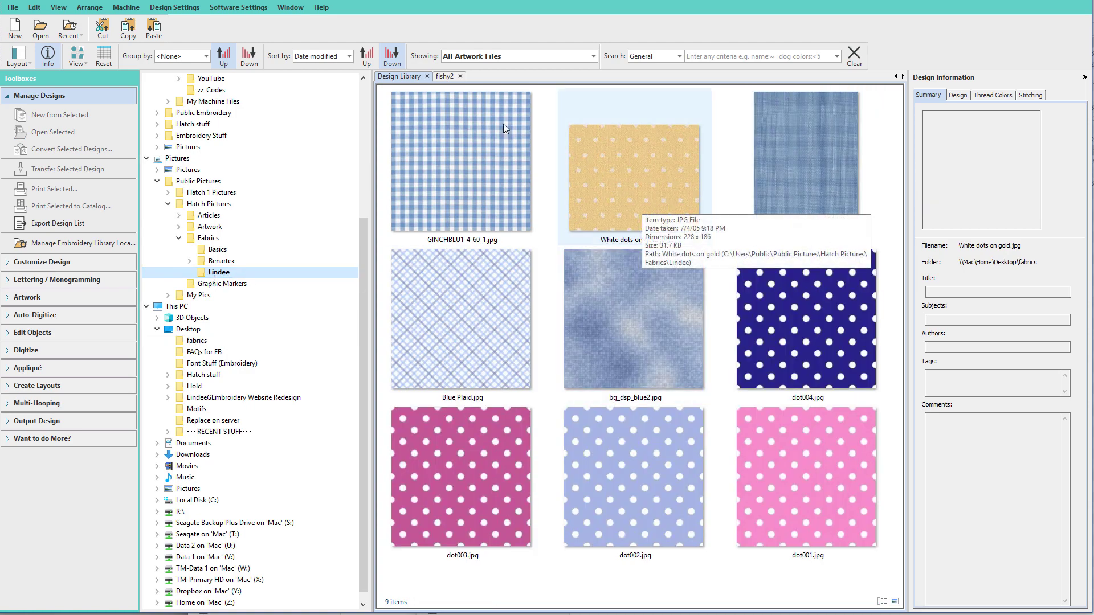
- In the fishy2 design, select the body appliqué and browse for a custom fabric image
{"action": "left_click", "coordinate": [445, 77]}
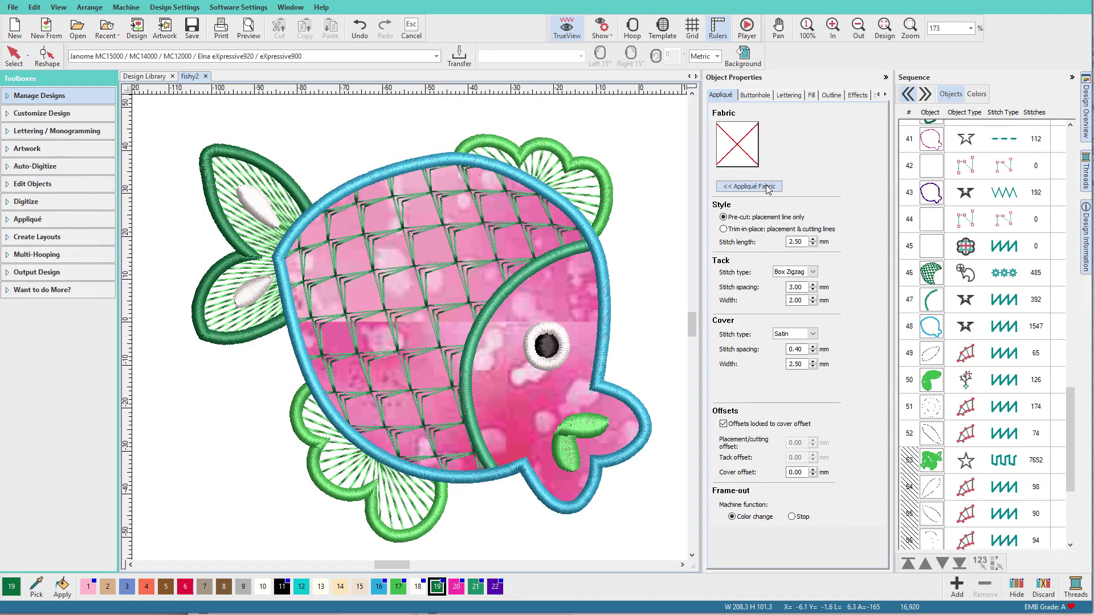
{"action": "left_click", "coordinate": [769, 187]}
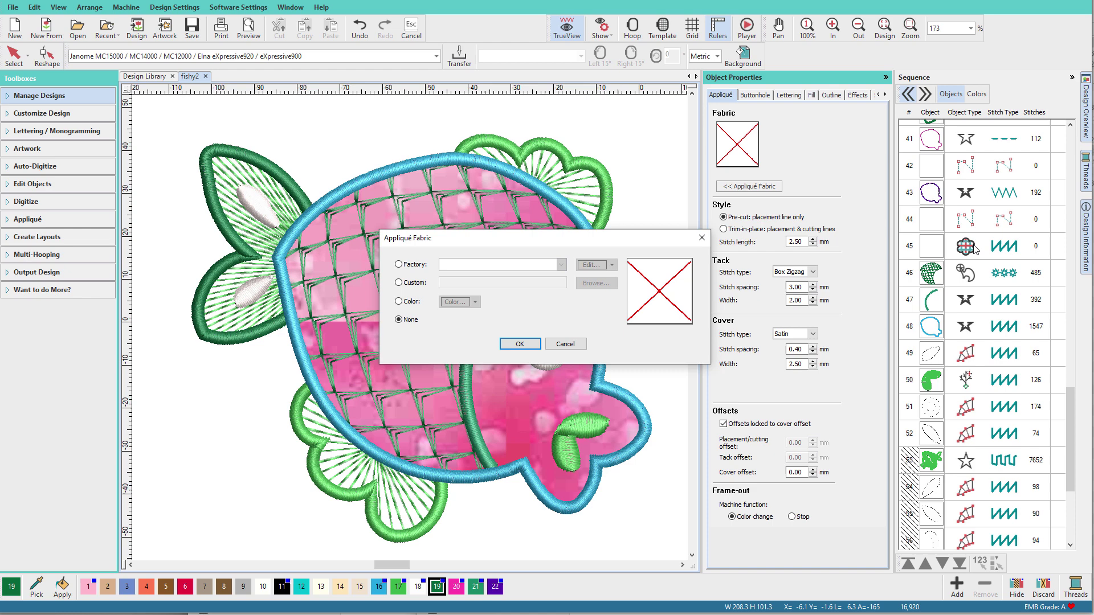
{"action": "key", "text": "Return"}
{"action": "left_click", "coordinate": [931, 248]}
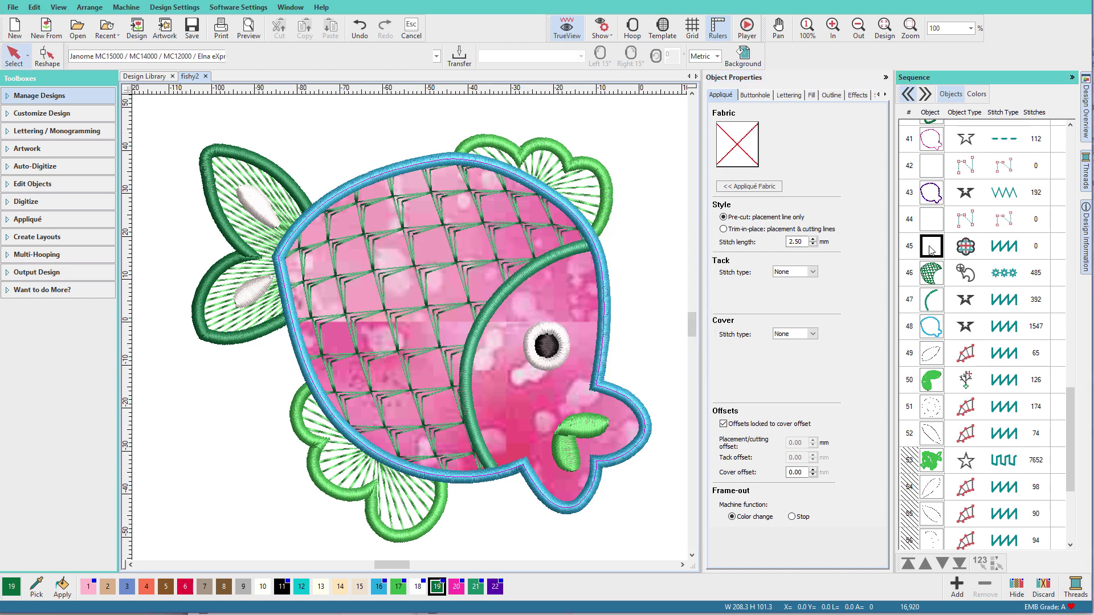
{"action": "left_click", "coordinate": [749, 187]}
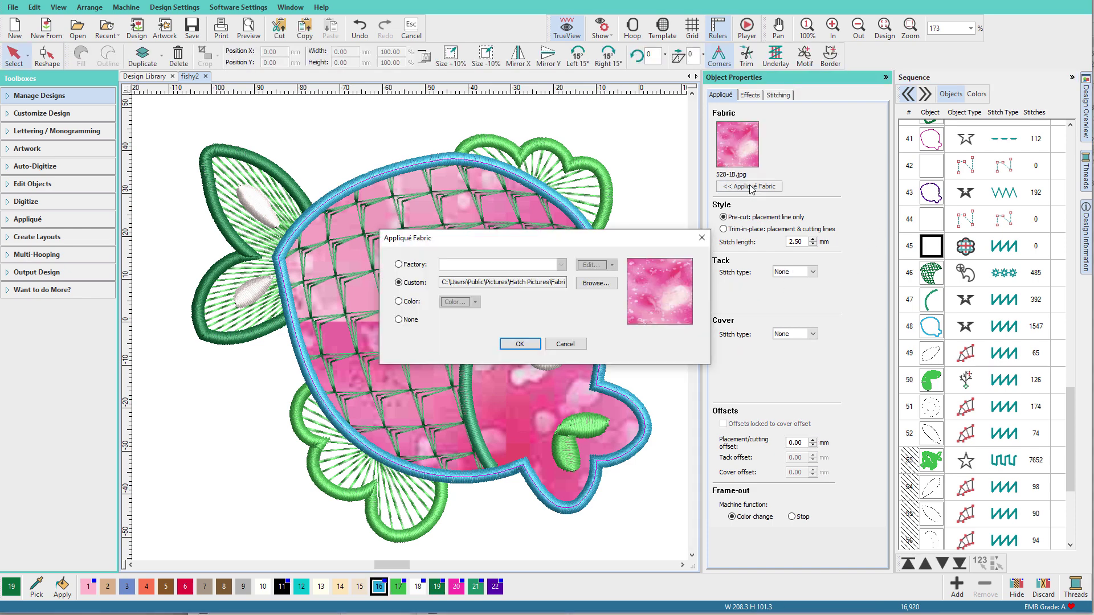
{"action": "left_click", "coordinate": [599, 285]}
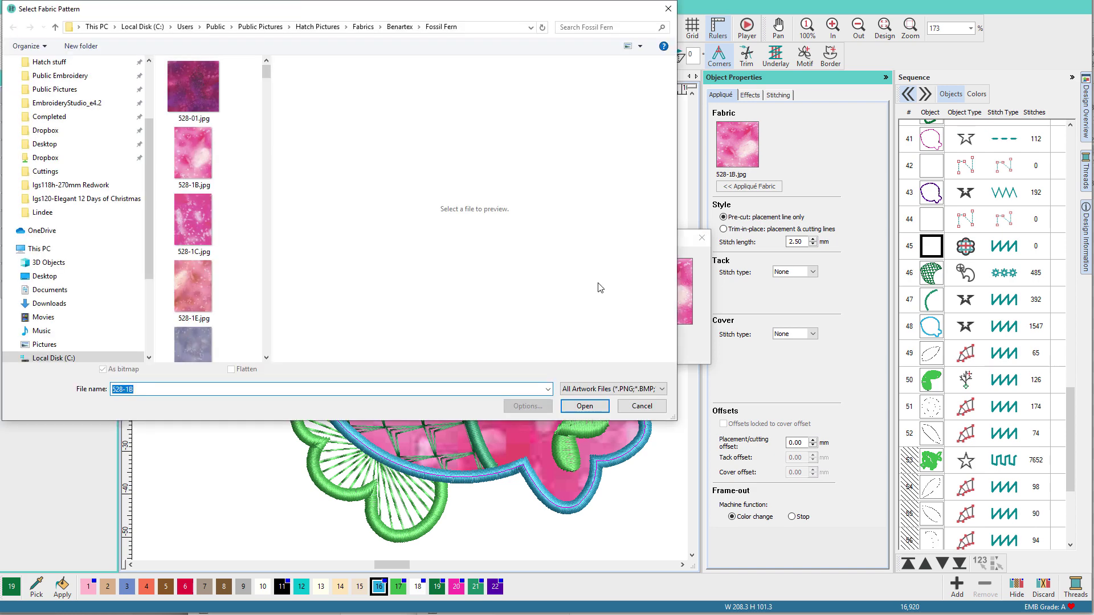
- Pick White dots on gold.jpg from Fabrics > Lindee and apply it to the fish body
{"action": "left_click", "coordinate": [367, 27]}
{"action": "left_click", "coordinate": [194, 235]}
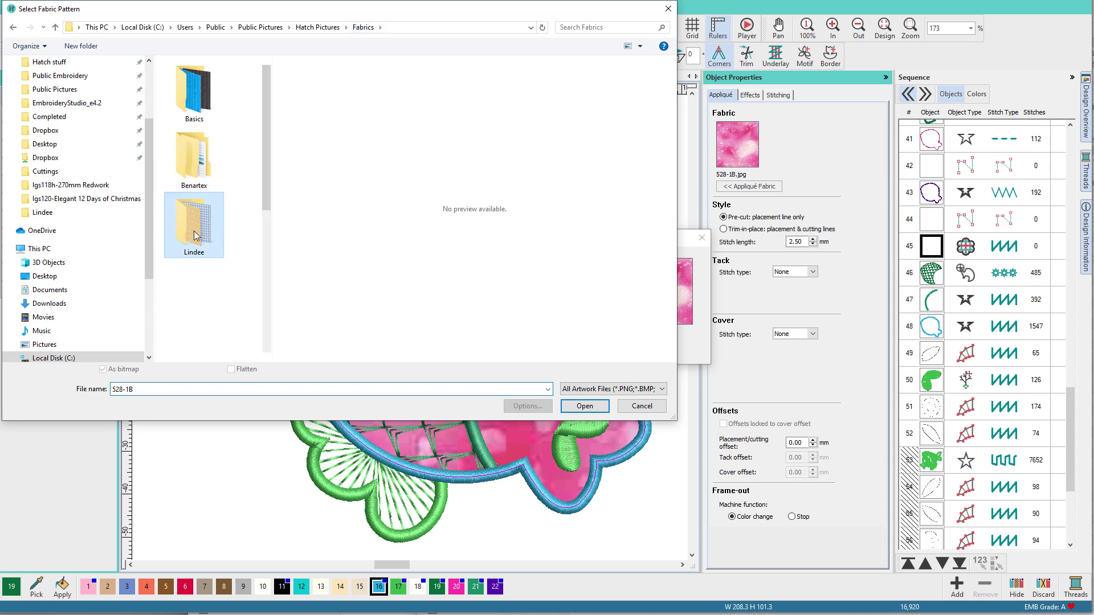
{"action": "double_click", "coordinate": [194, 236]}
{"action": "left_click_drag", "start_coordinate": [264, 196], "coordinate": [260, 338]}
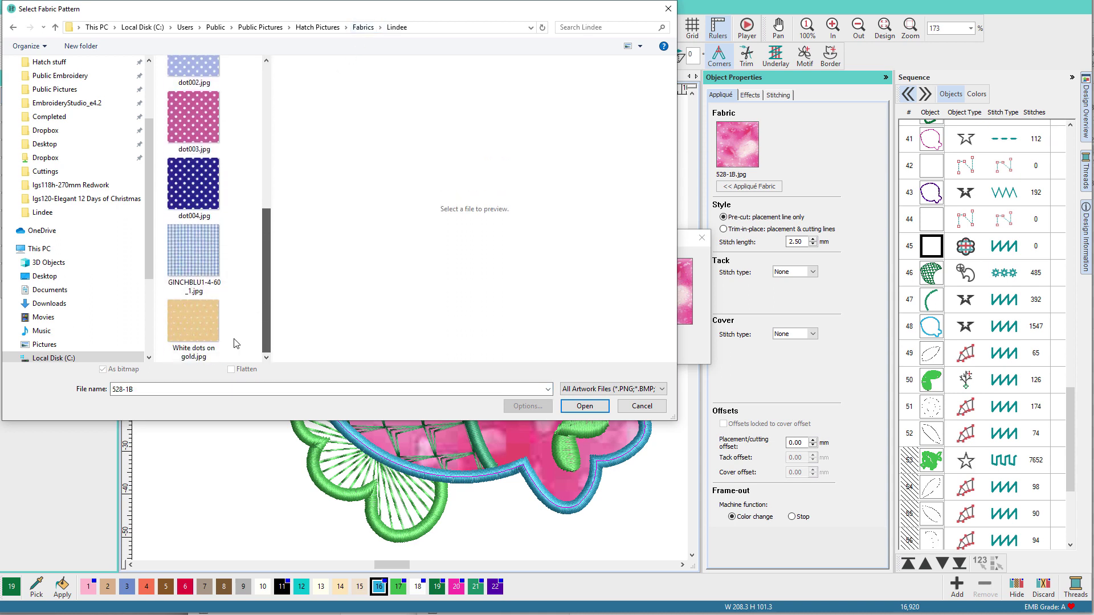
{"action": "double_click", "coordinate": [201, 324]}
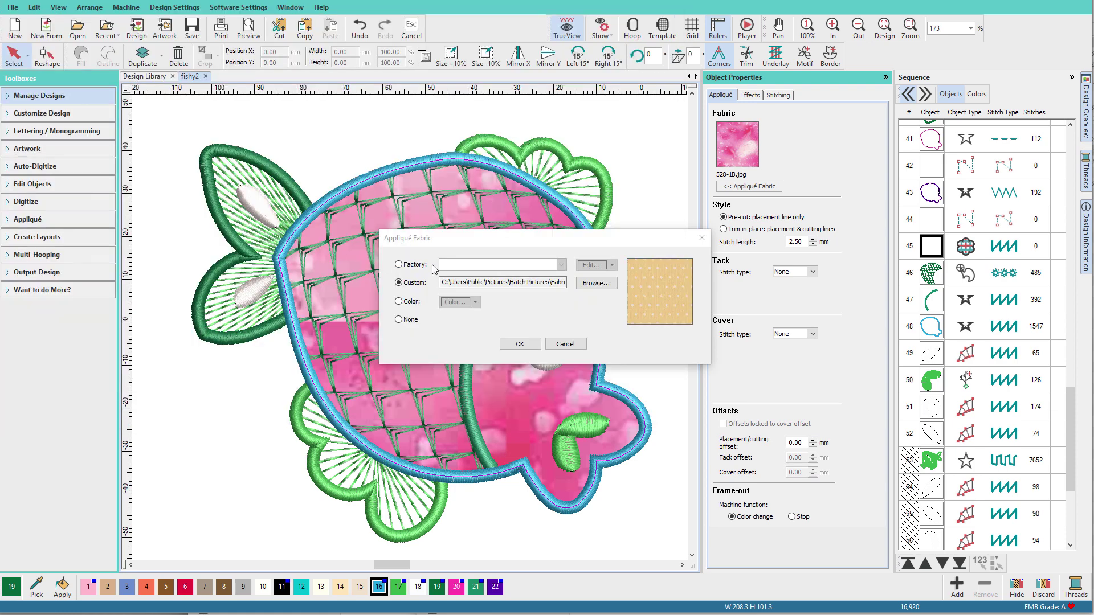
{"action": "left_click", "coordinate": [520, 343]}
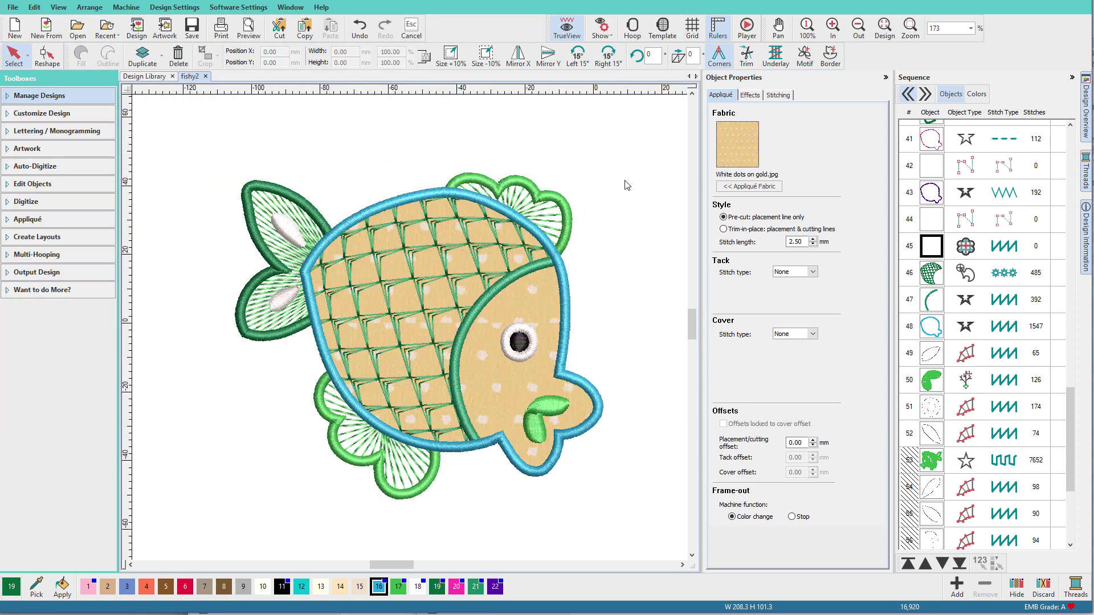